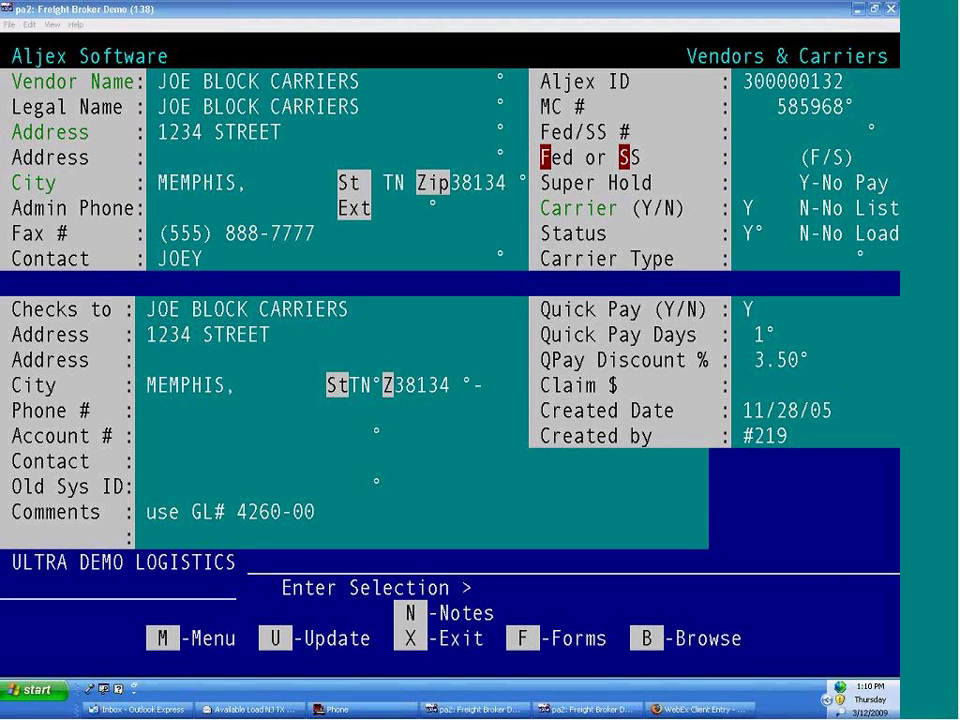
Step: Mark JOE BLOCK CARRIERS as a trusted carrier (Y) and enter its web login name and password
click(557, 21)
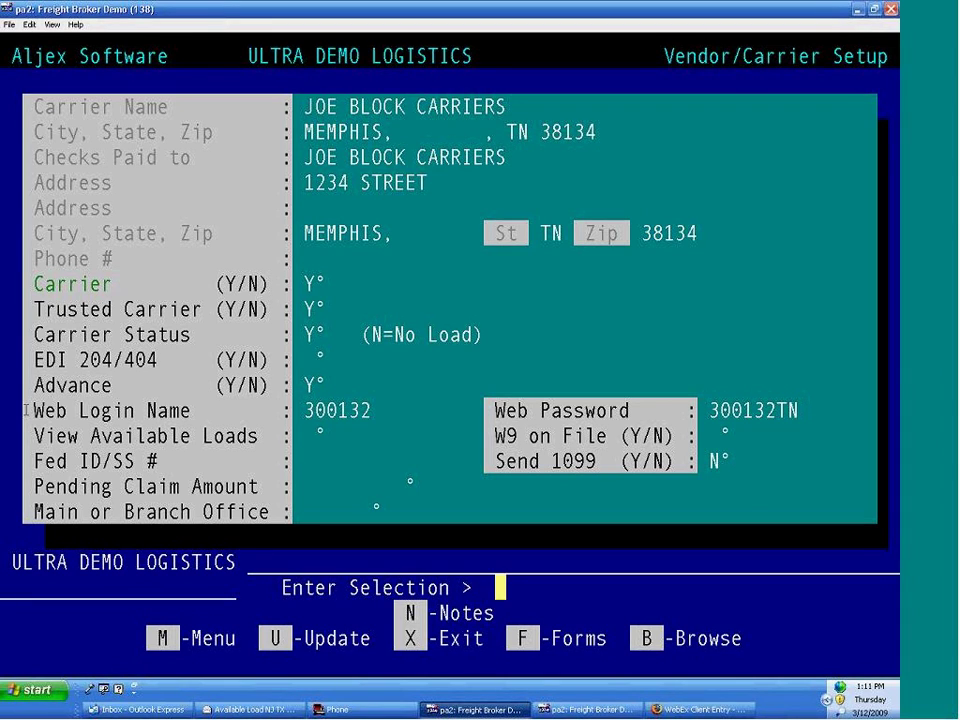
click(27, 410)
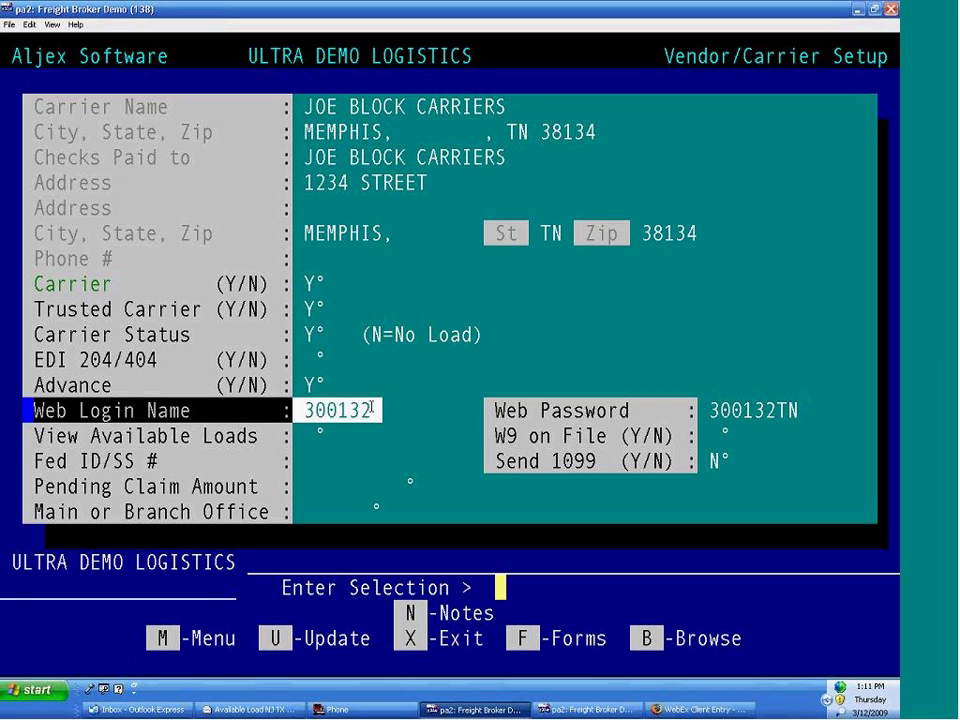
click(811, 406)
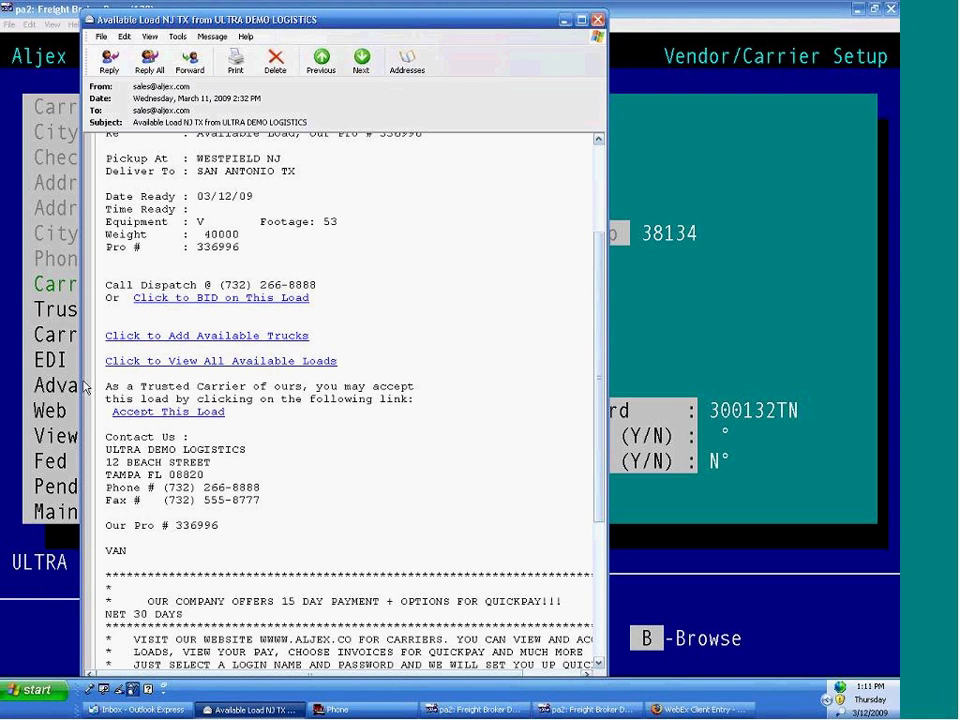
Step: Highlight the trusted-carrier accept note in the 'Available Load NJ TX' e-mail
double_click(104, 386)
drag(112, 387, 255, 398)
Step: Open the Add Available Trucks form, then the available loads list, and start accepting pro 336985
click(205, 336)
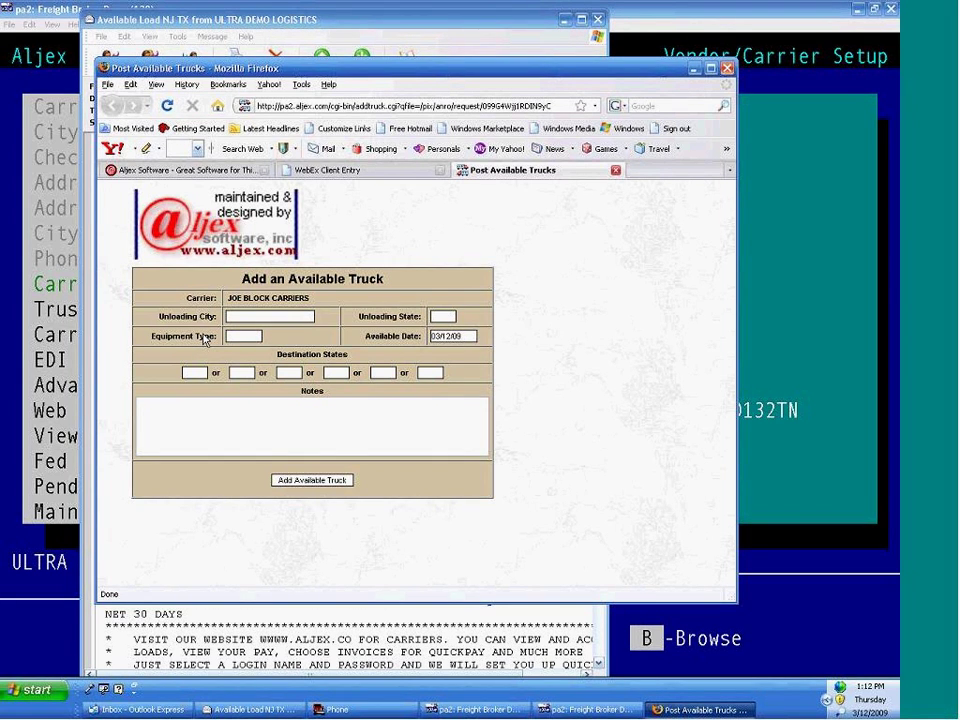
click(697, 70)
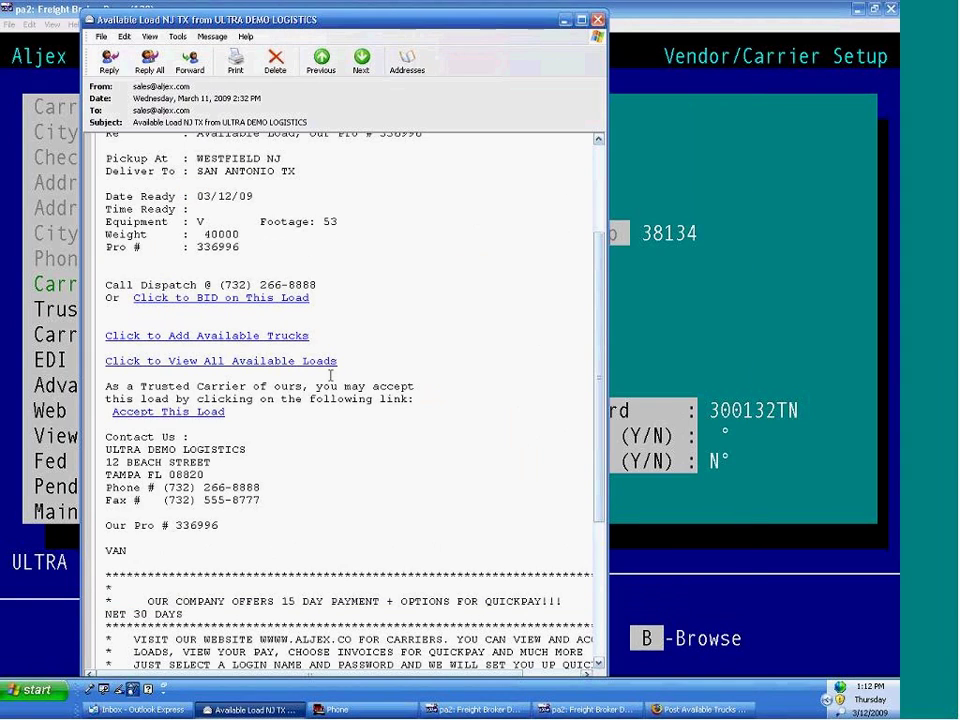
click(215, 362)
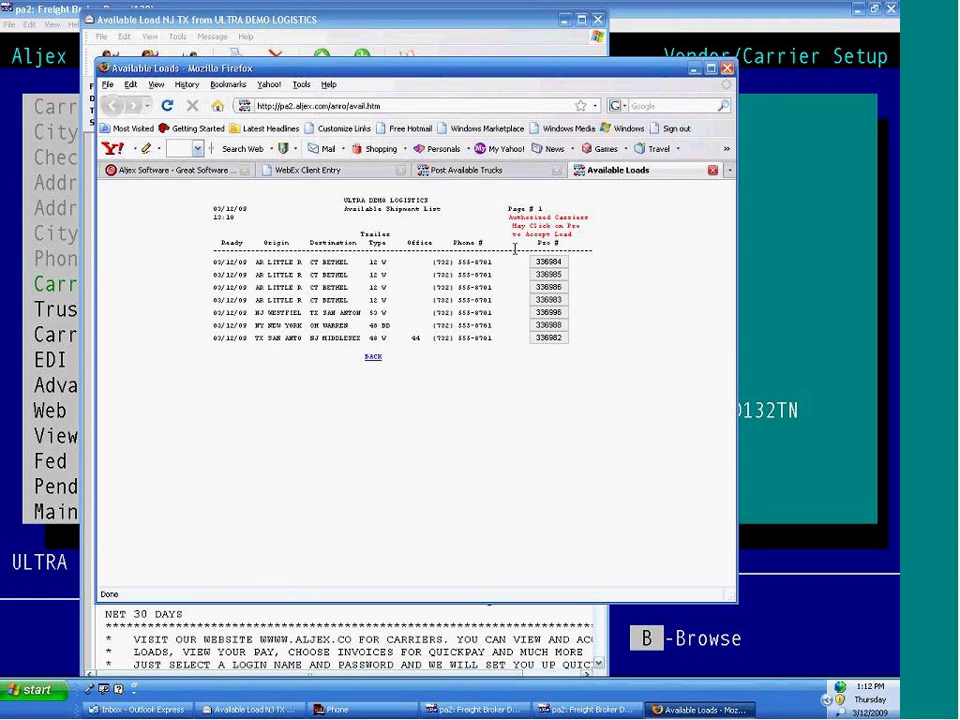
click(538, 277)
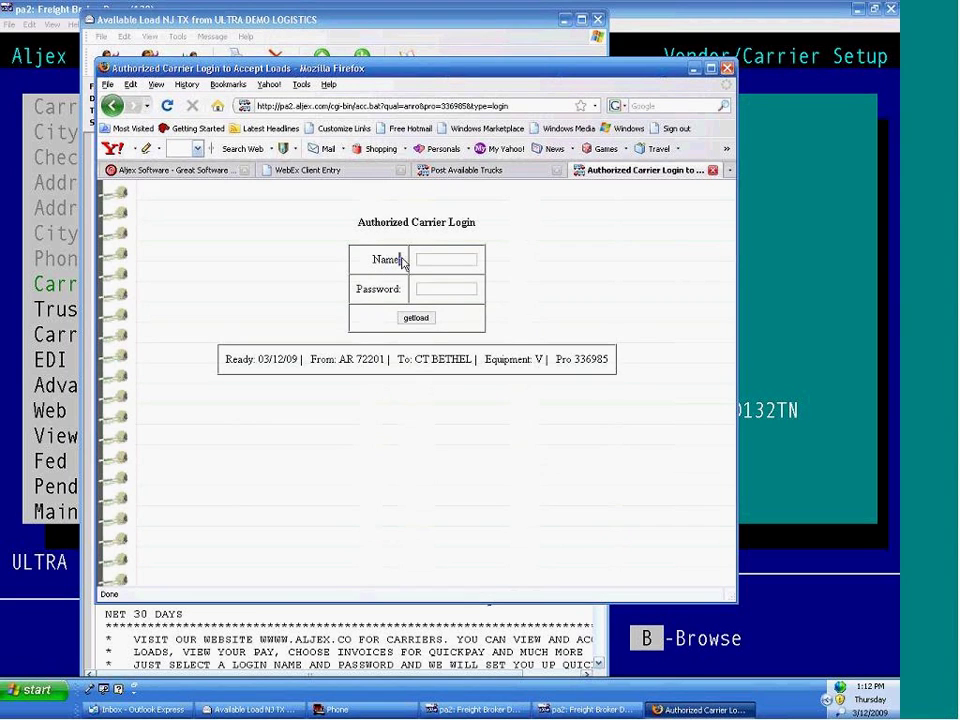
Step: Point out the Password label on the carrier login, then minimize Firefox and Outlook to return to carrier setup
drag(356, 290, 402, 290)
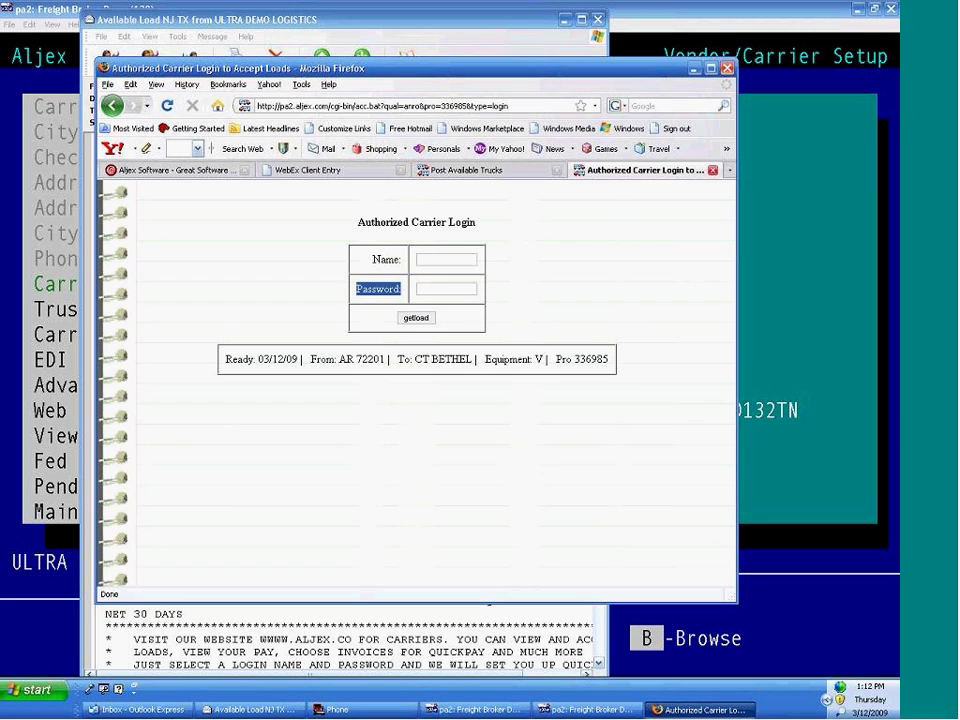
click(348, 494)
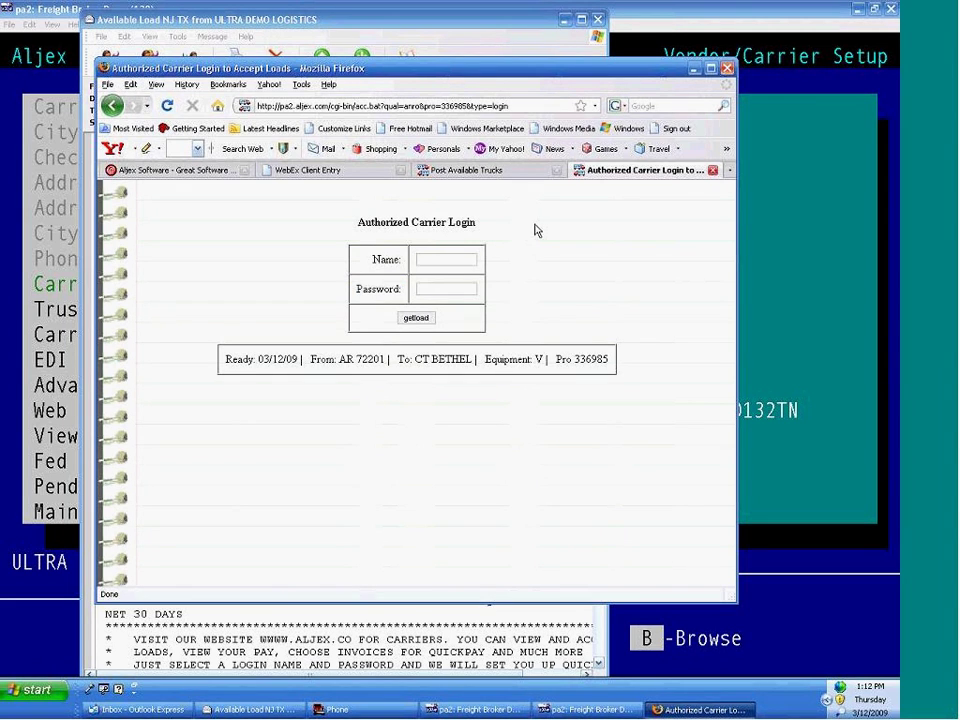
click(694, 68)
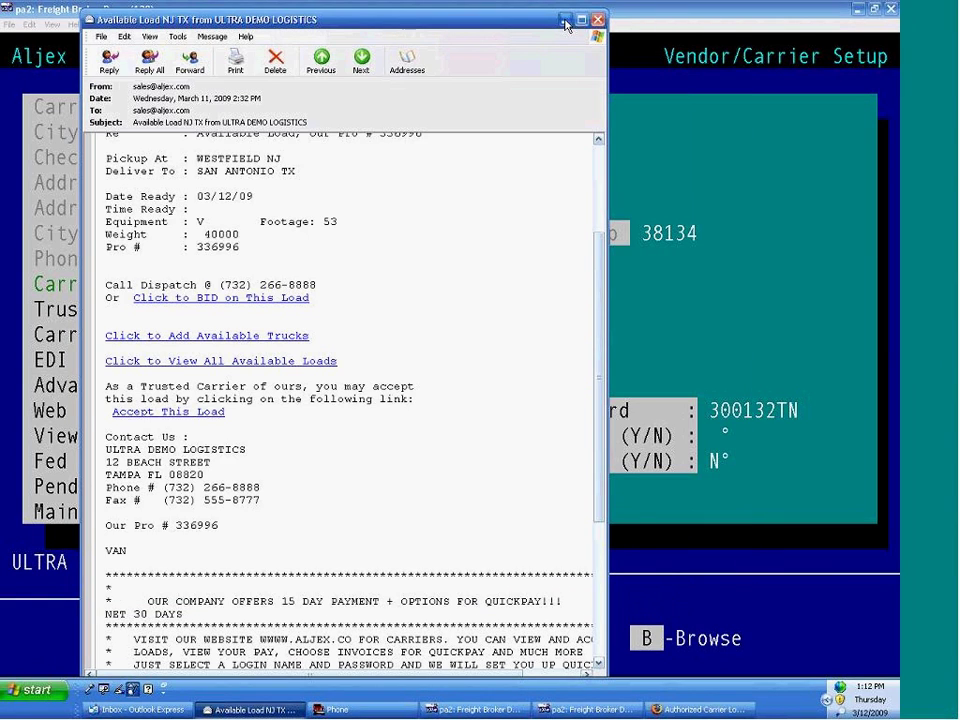
click(566, 22)
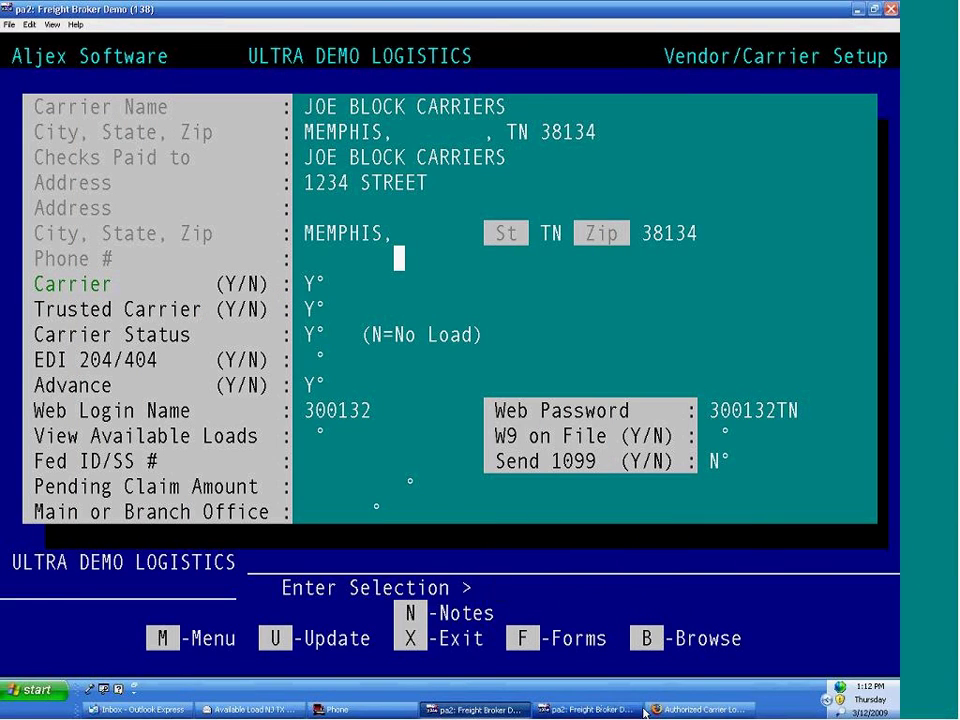
Step: Restore Firefox on the Aljex web services samples page, maximized, and log in through Carrier Login with the demo credentials
click(685, 708)
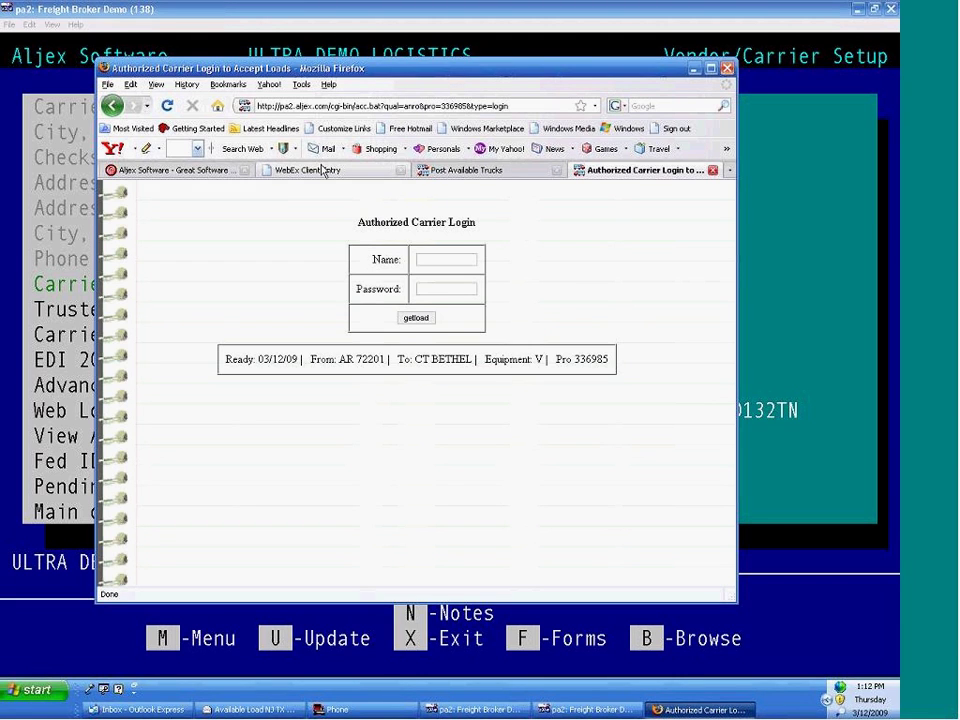
click(322, 170)
click(197, 172)
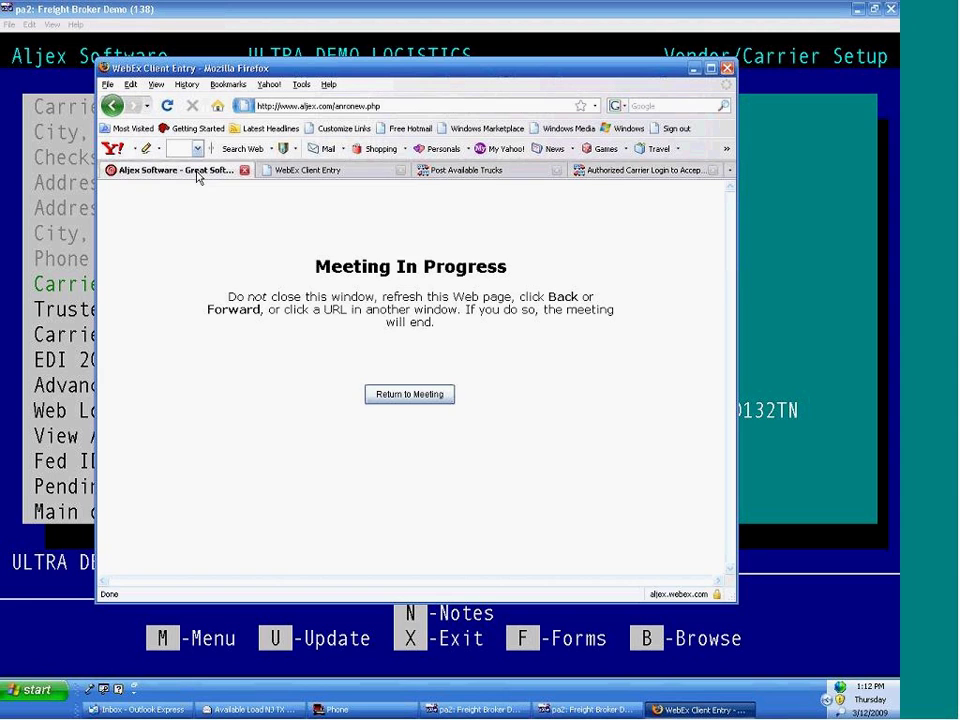
click(713, 72)
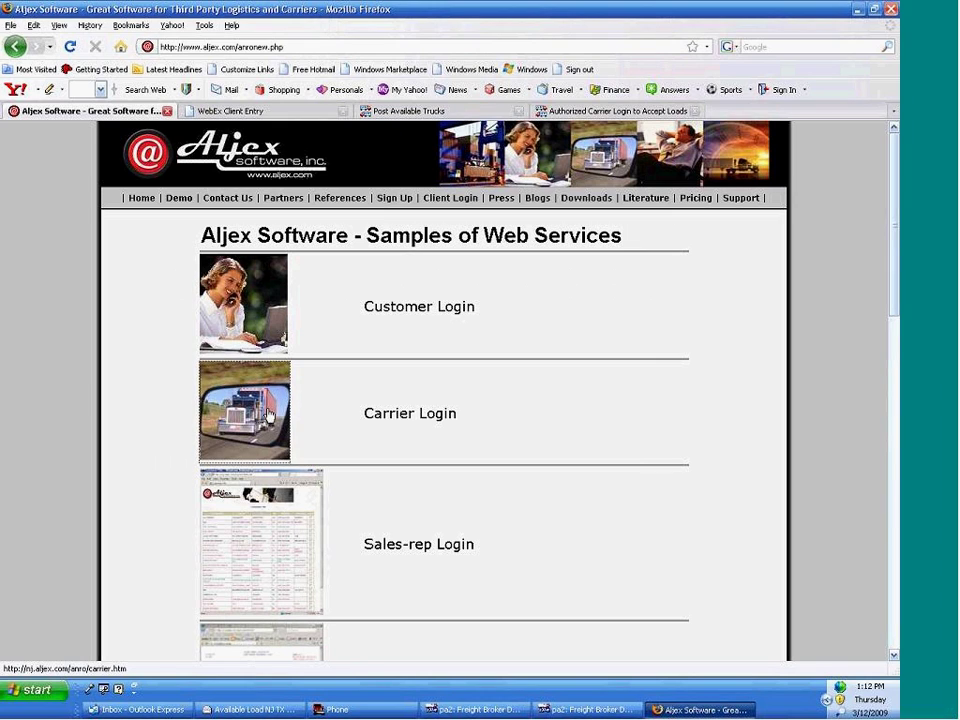
click(272, 414)
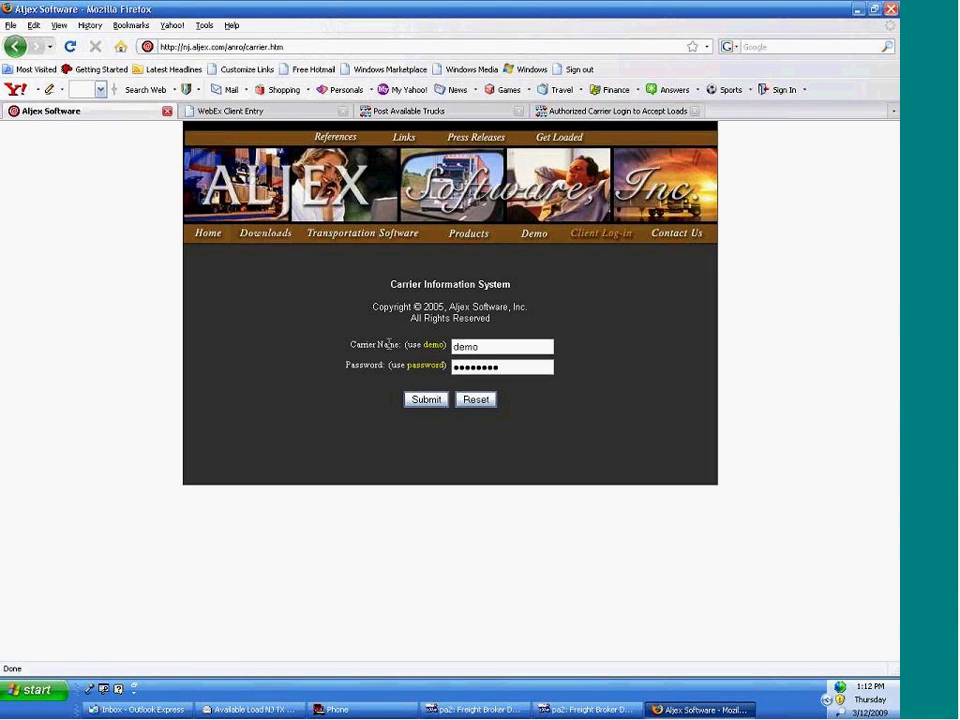
click(419, 402)
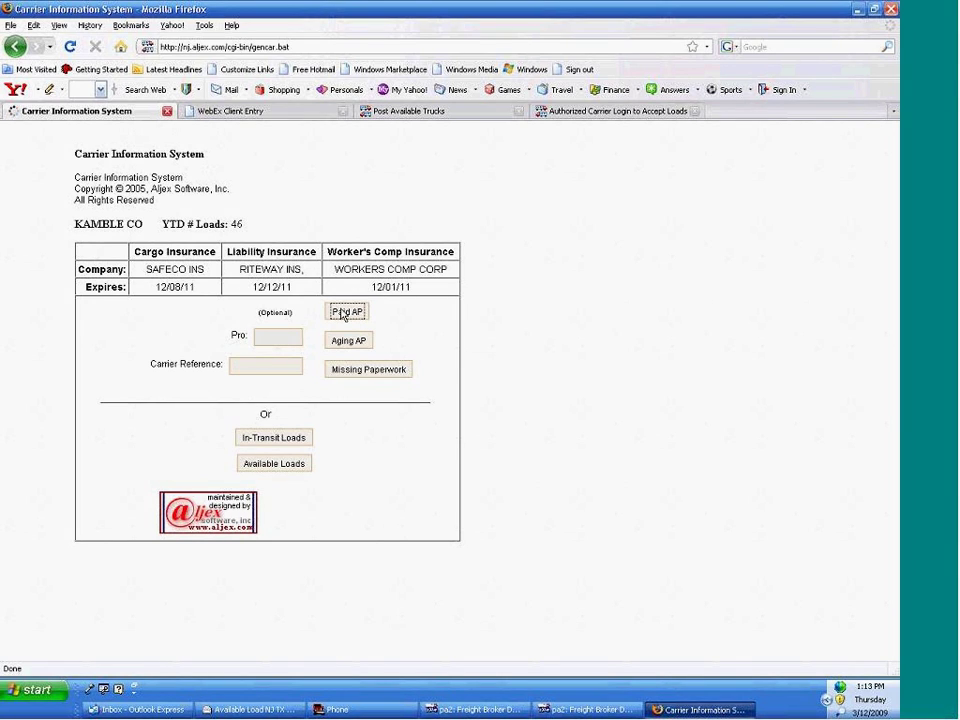
Step: Review the carrier's paid payables list, then go back to the carrier menu
click(344, 313)
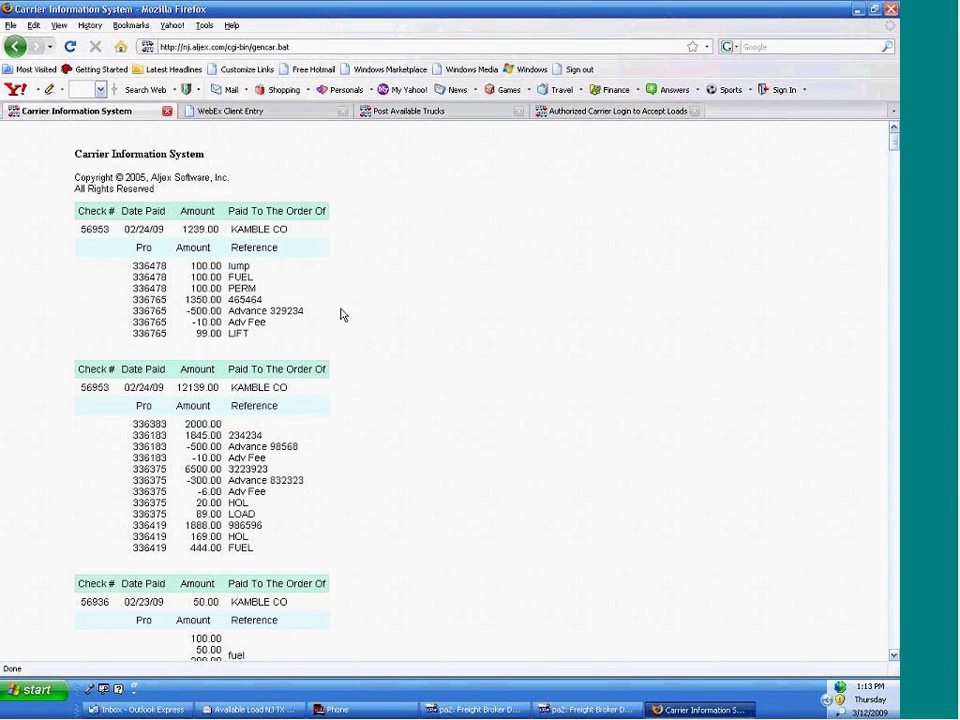
scroll(340, 314, down, 1)
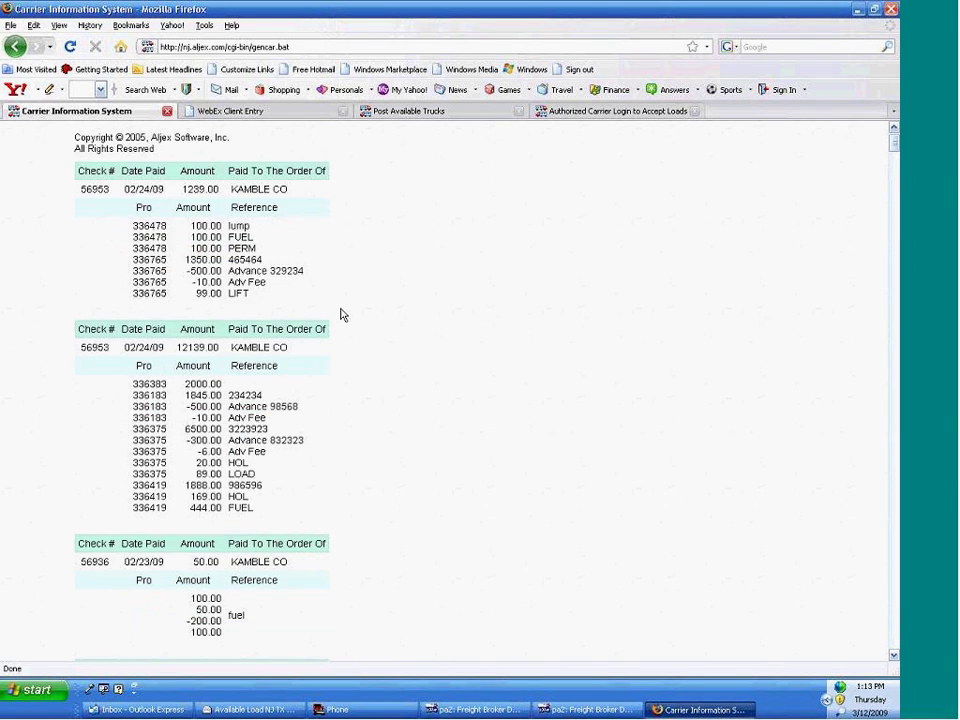
scroll(340, 314, down, 3)
key(BackSpace)
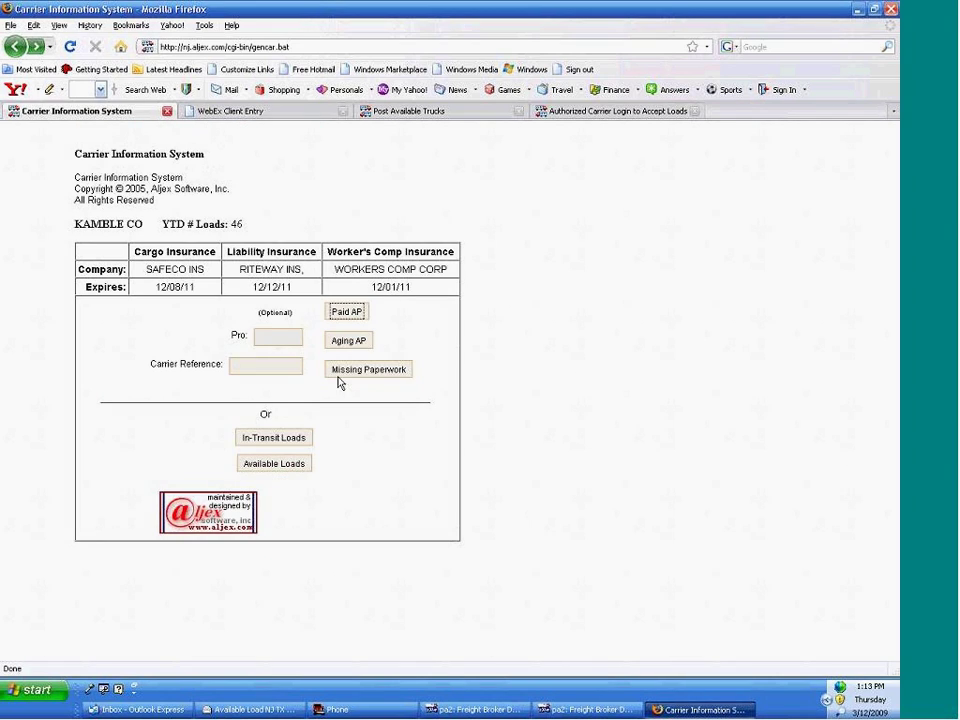
Step: Schedule '1.00% + $ 6.50 6 days' quick pay for the 03/03/09 payment, then check missing paperwork (pro 336979)
click(349, 341)
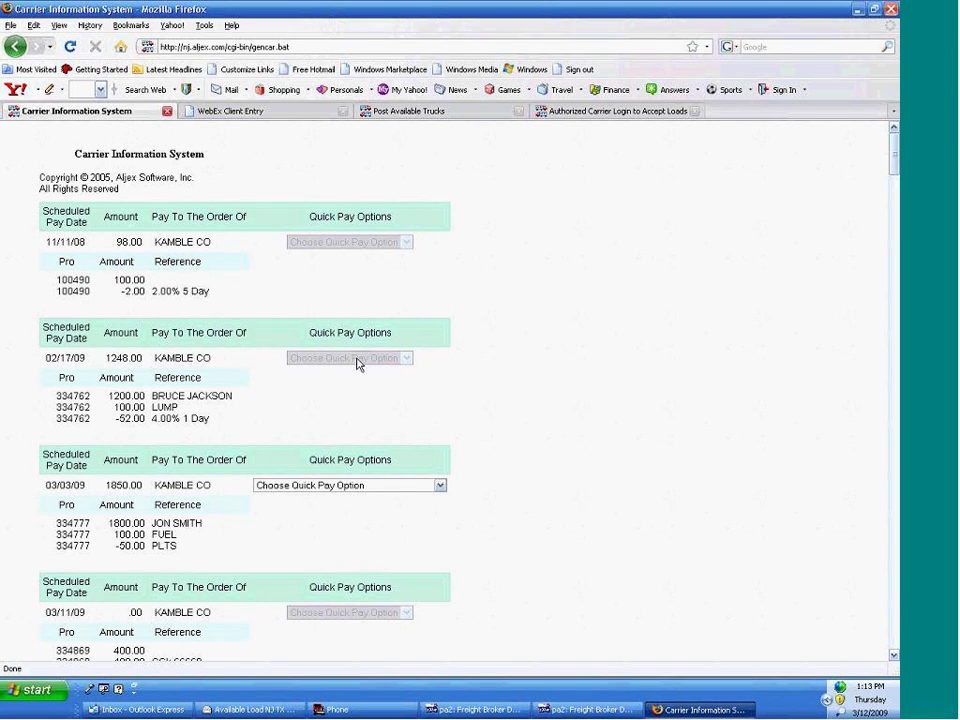
scroll(256, 446, down, 1)
scroll(256, 446, down, 1)
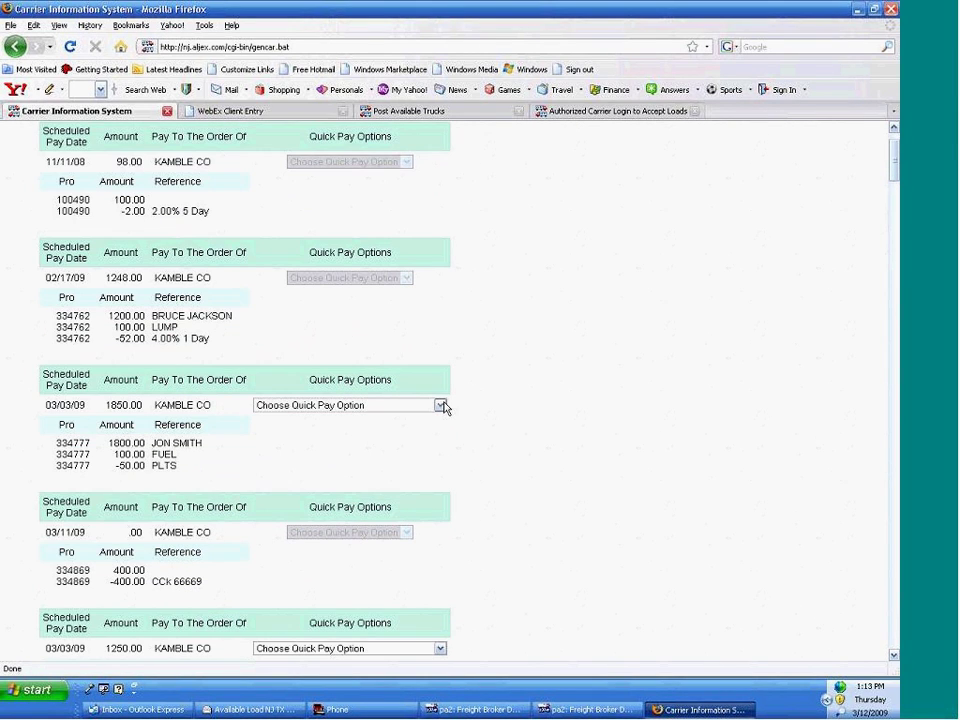
click(440, 405)
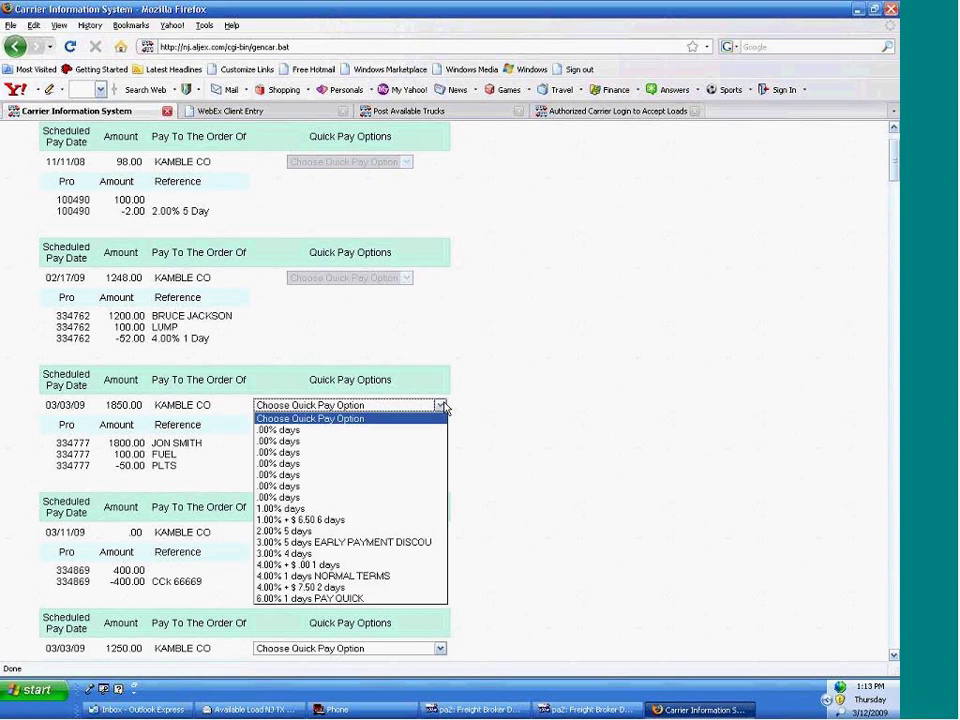
click(400, 520)
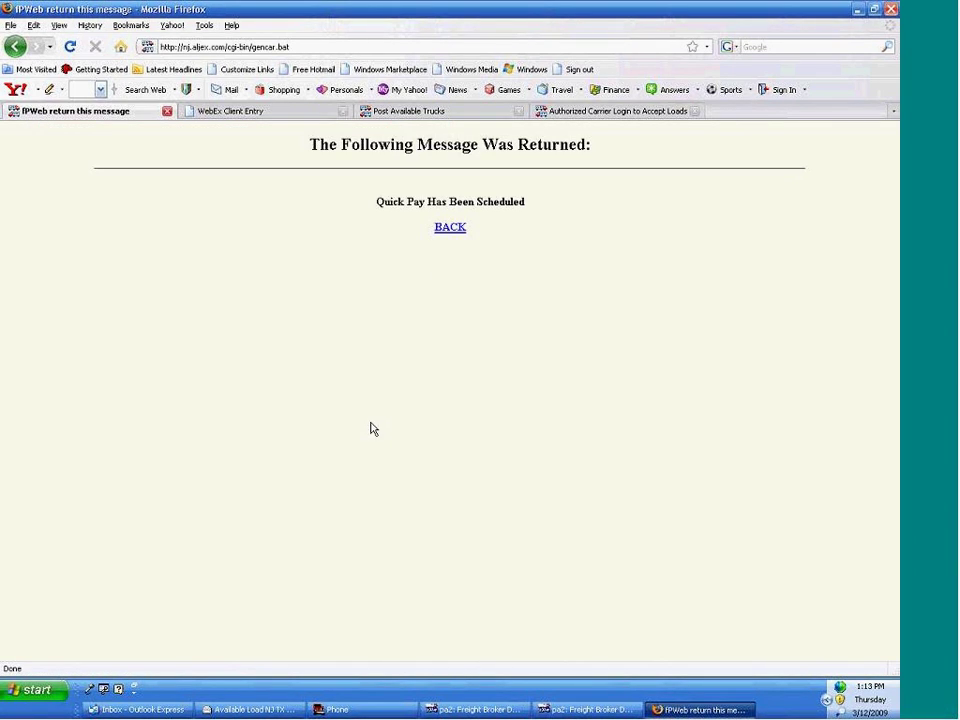
click(451, 229)
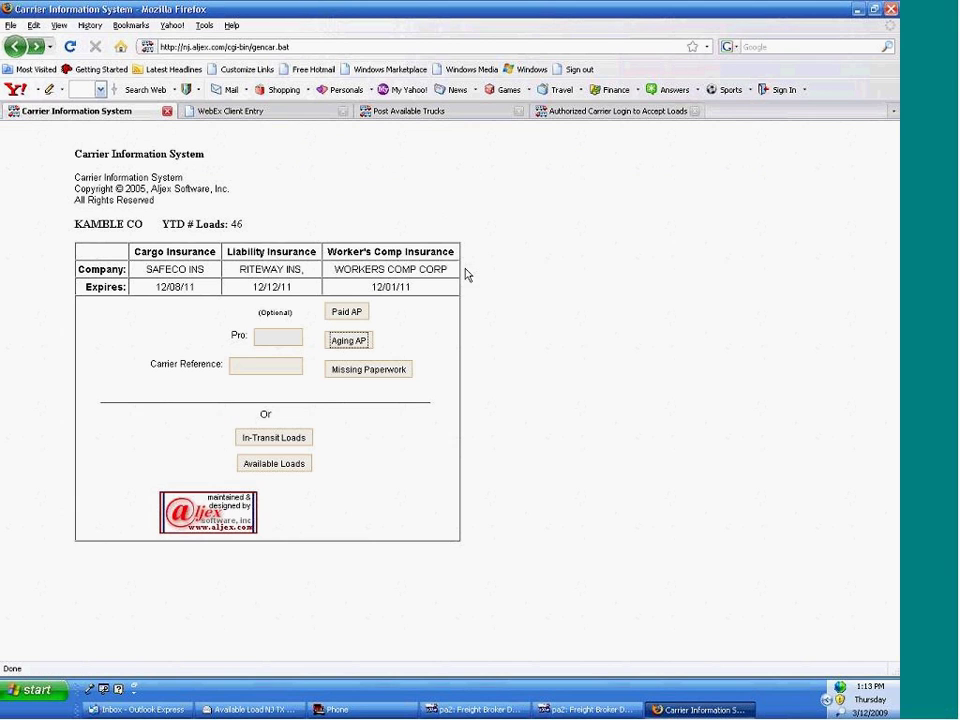
click(381, 371)
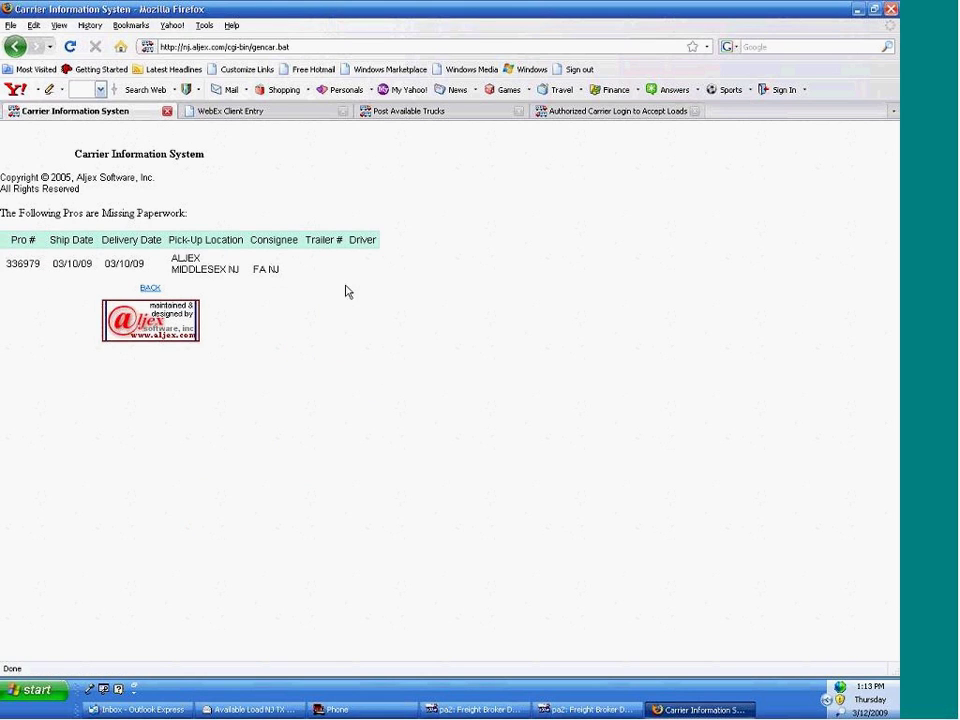
click(17, 47)
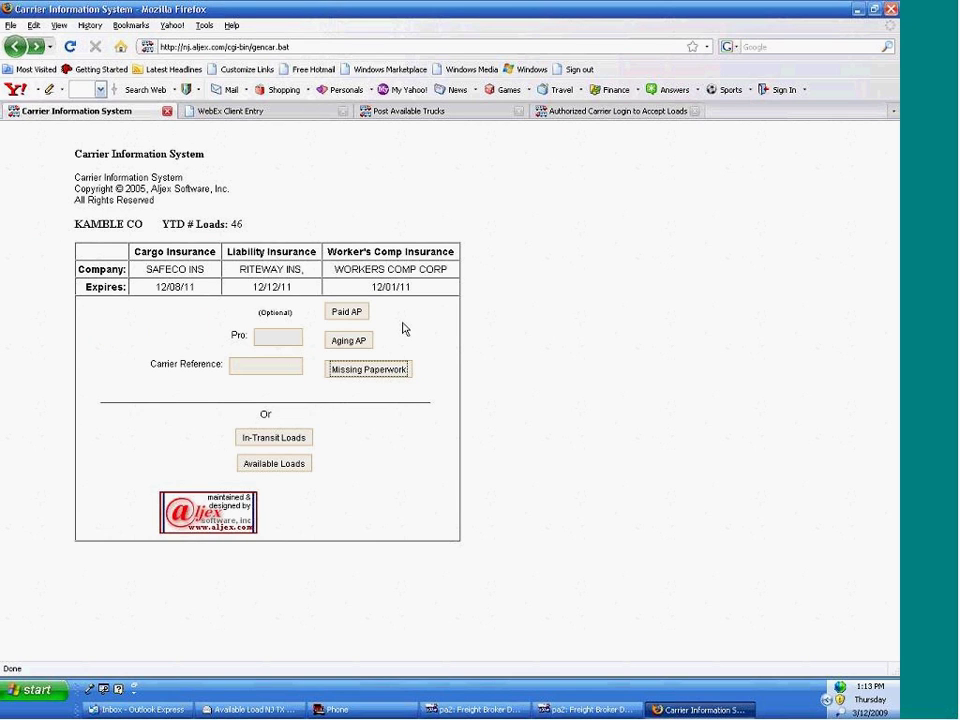
Step: Start a check call for in-transit pro 336974 from Cincinnati, OH with the Weather Delays message
click(285, 438)
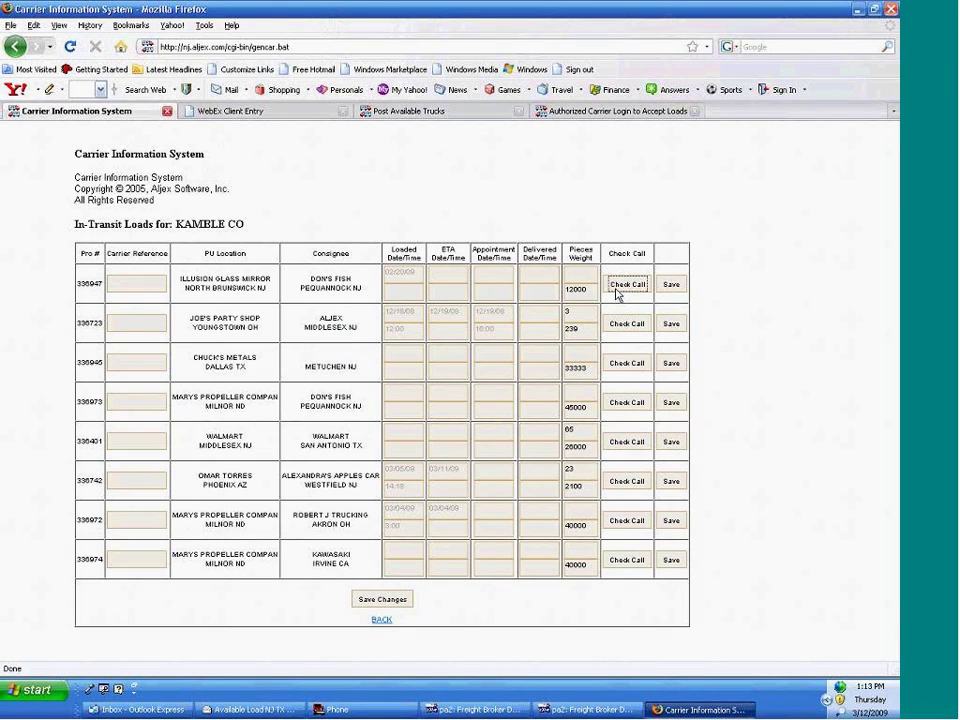
click(618, 288)
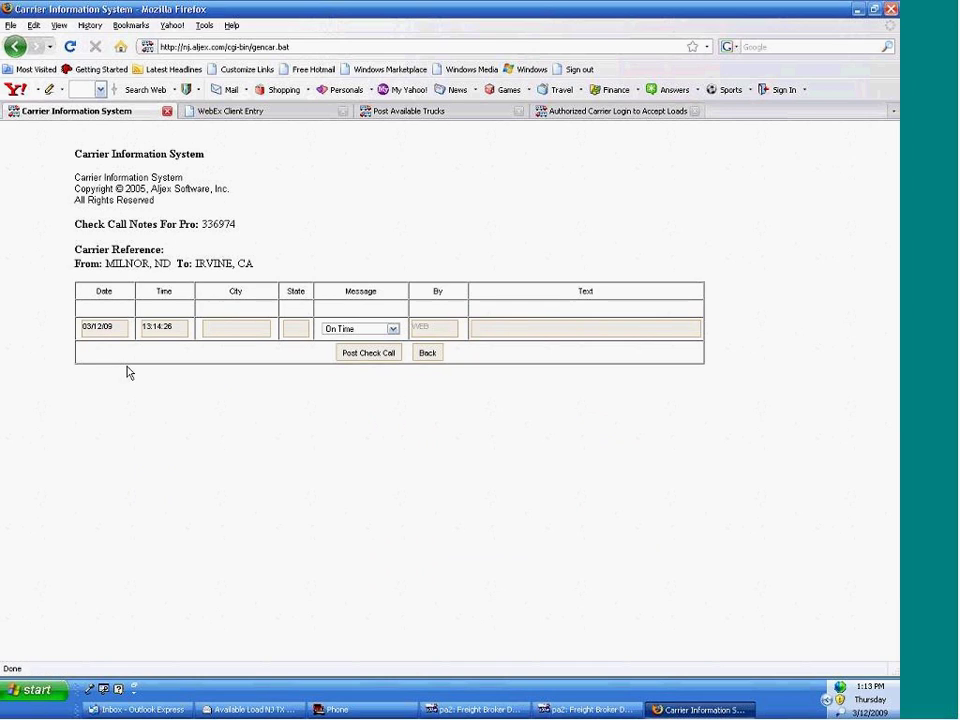
click(236, 334)
text(cincinnati)
text(oh)
key(Tab)
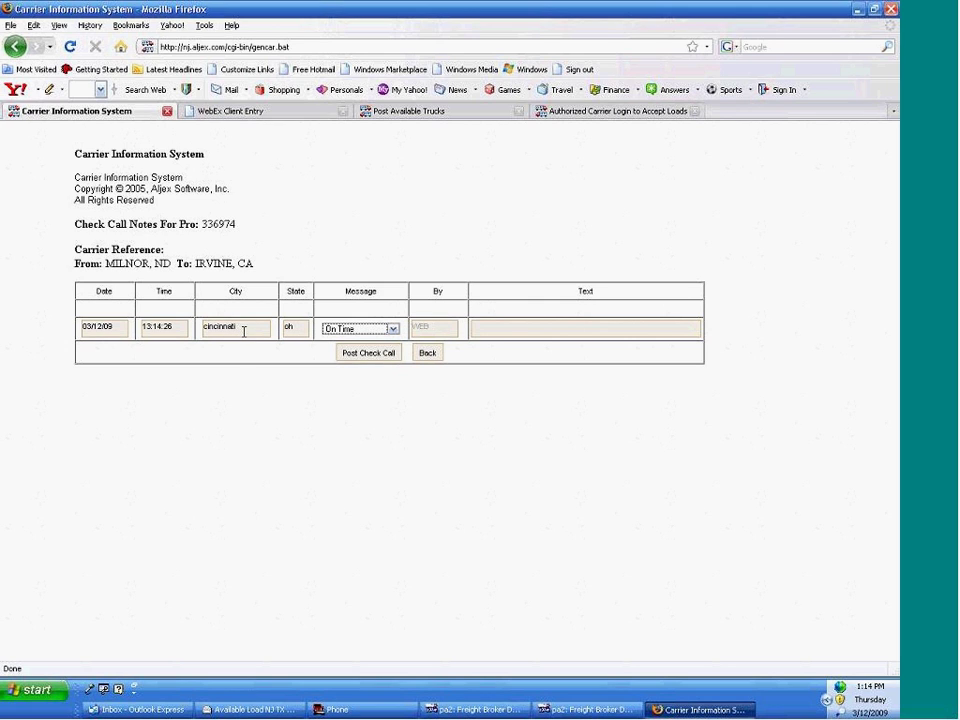
click(392, 328)
click(374, 395)
Step: Add the note 'thunder storm', post the check call, and return to the carrier menu
click(497, 332)
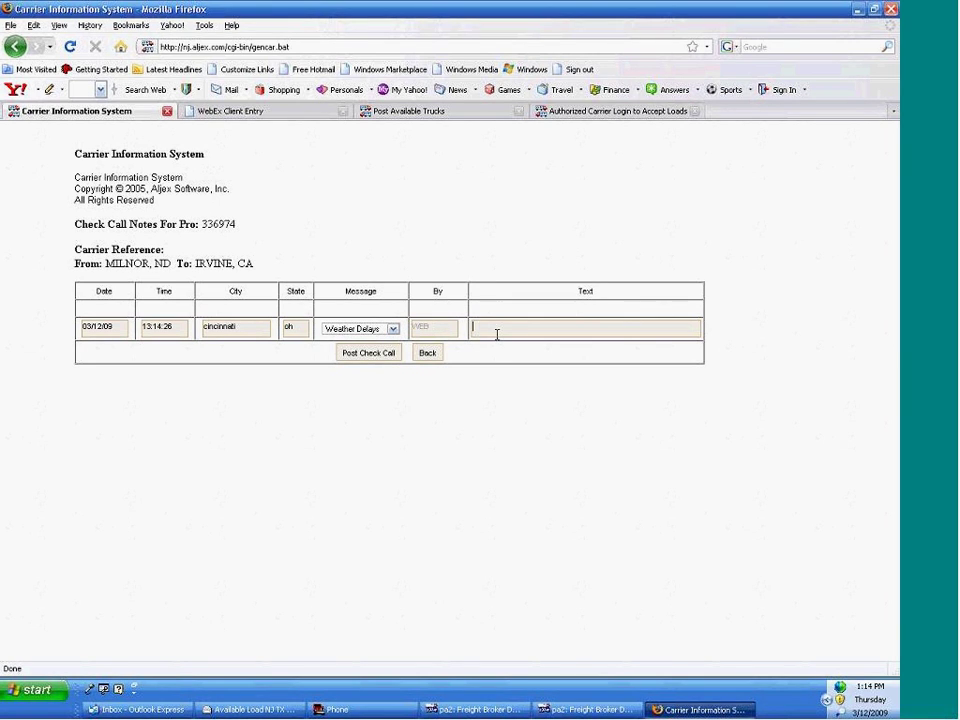
text(thunder storm)
click(370, 354)
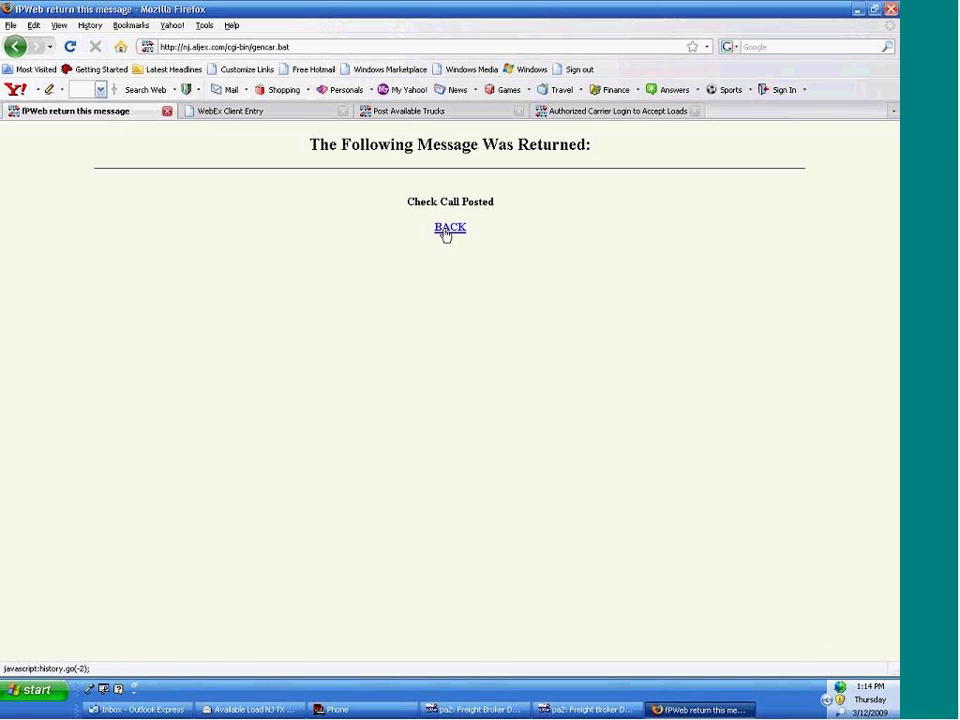
click(446, 228)
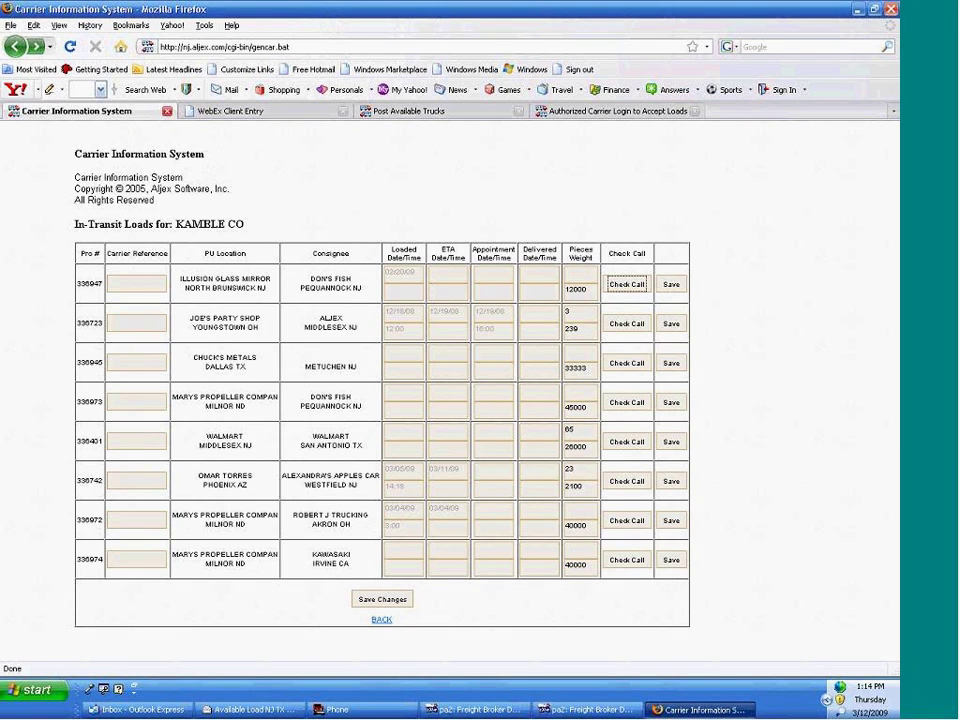
click(386, 622)
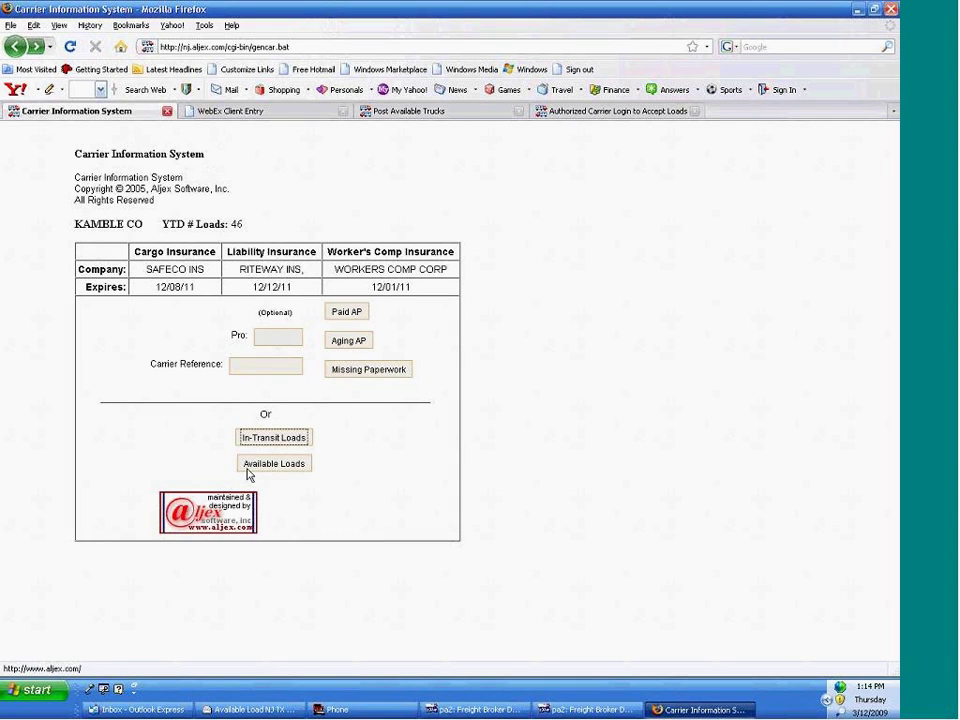
Step: Open the Available Loads shipment list and begin accepting pro 336984 to Bethel, CT
click(289, 465)
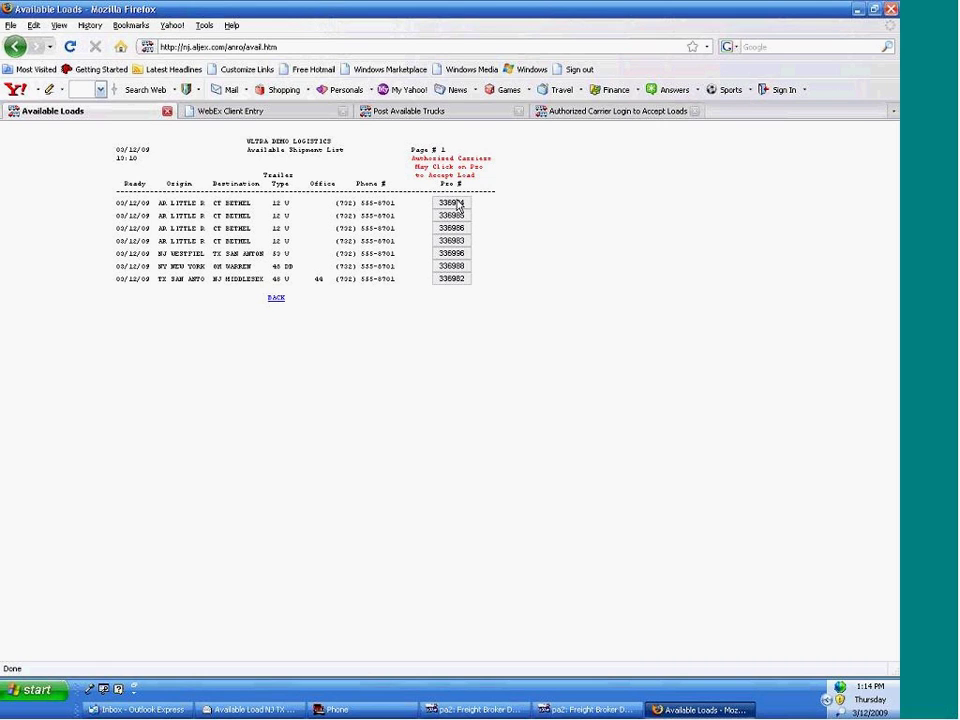
click(458, 204)
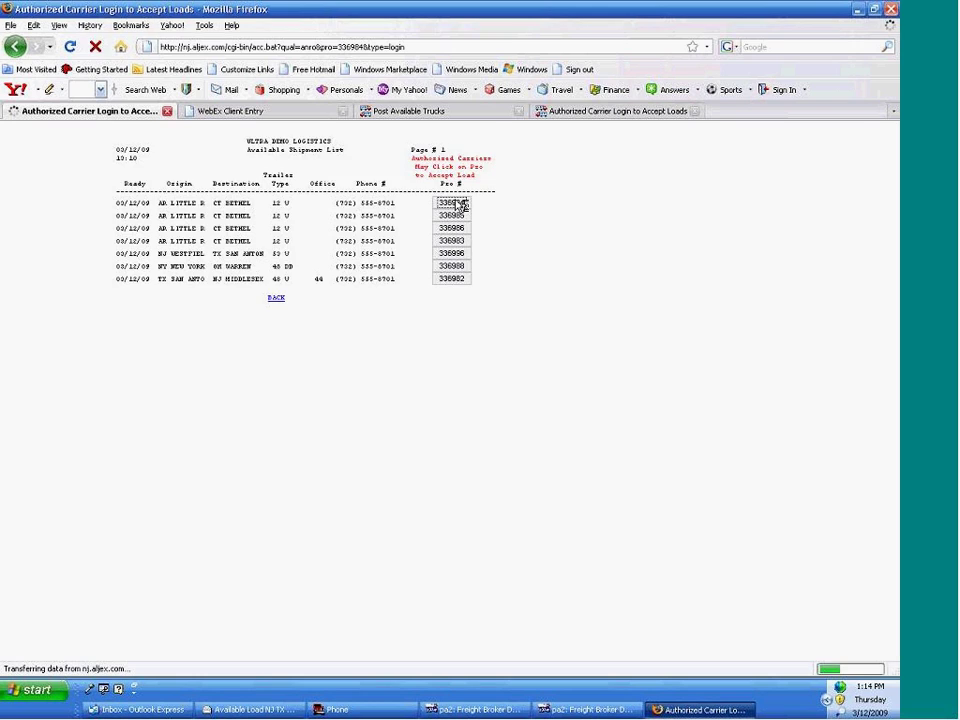